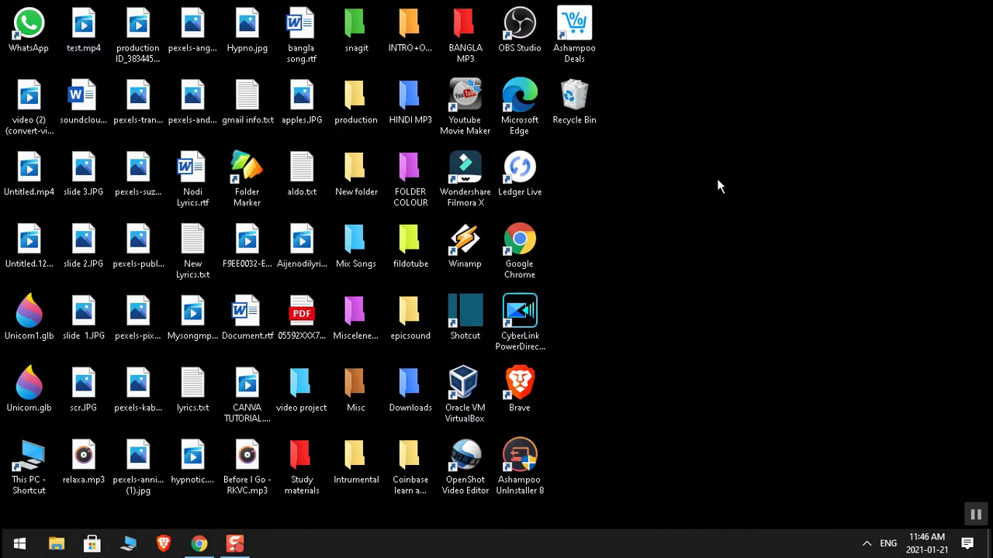
Step: Launch 3D Viewer from a Start menu search for '3d' and dismiss its welcome screen
{"action": "left_click", "coordinate": [21, 545]}
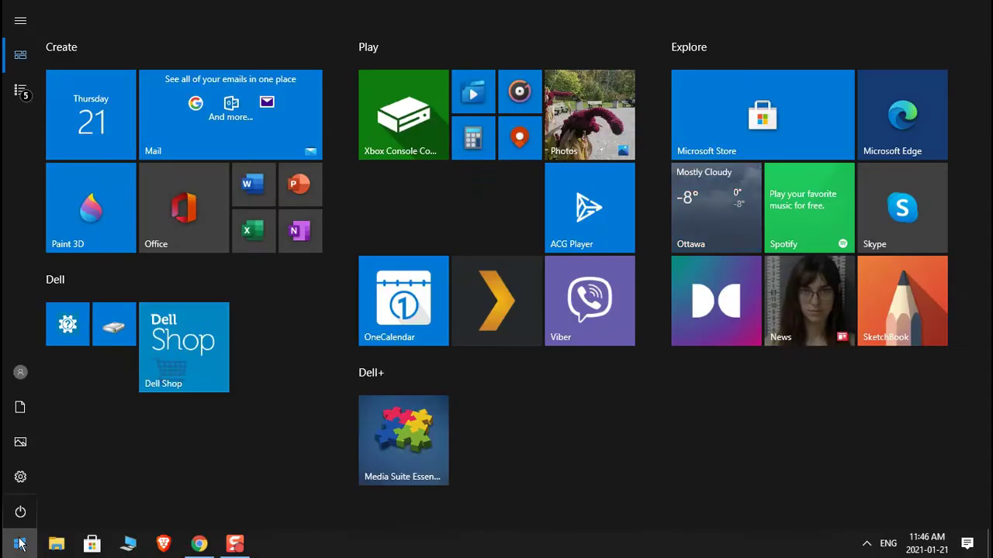
{"action": "type", "text": "3"}
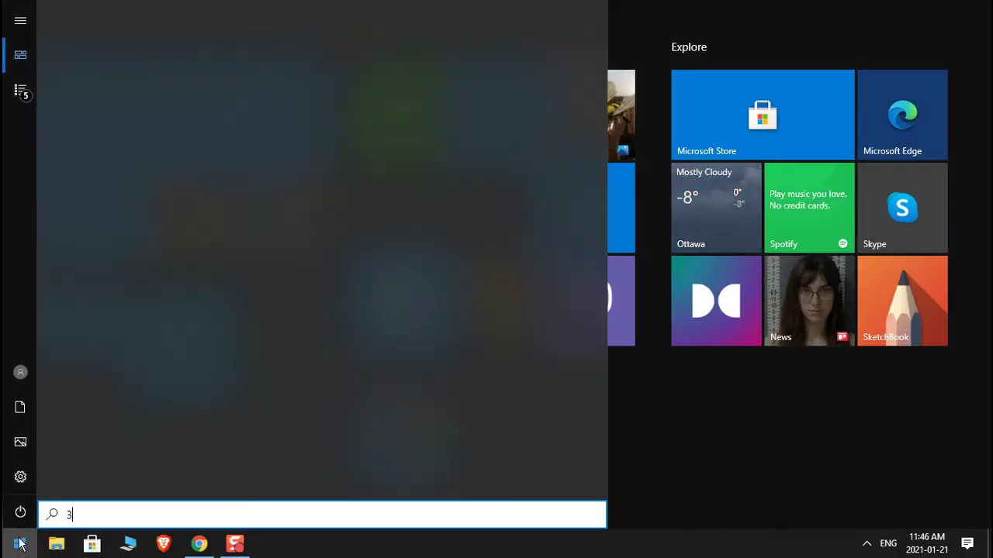
{"action": "type", "text": "d"}
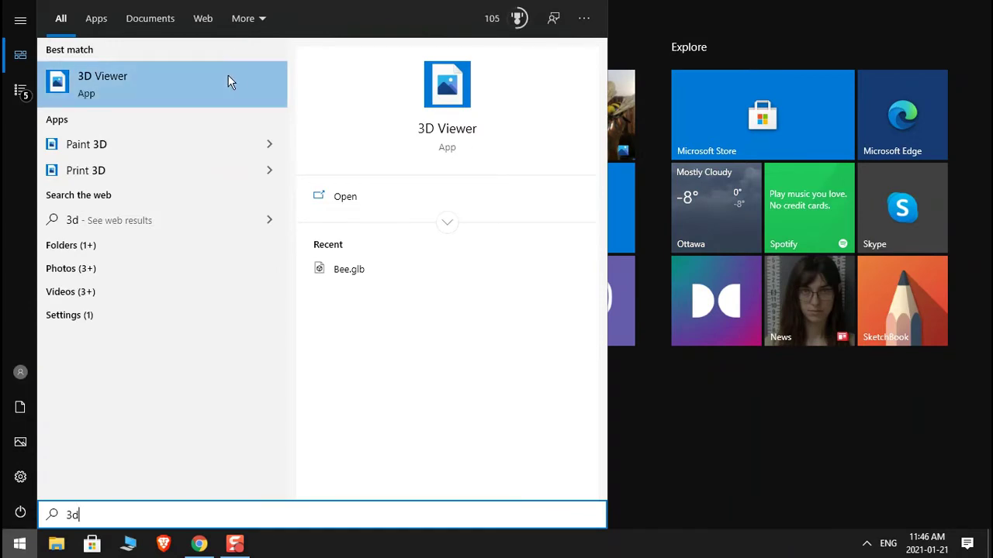
{"action": "left_click", "coordinate": [229, 83]}
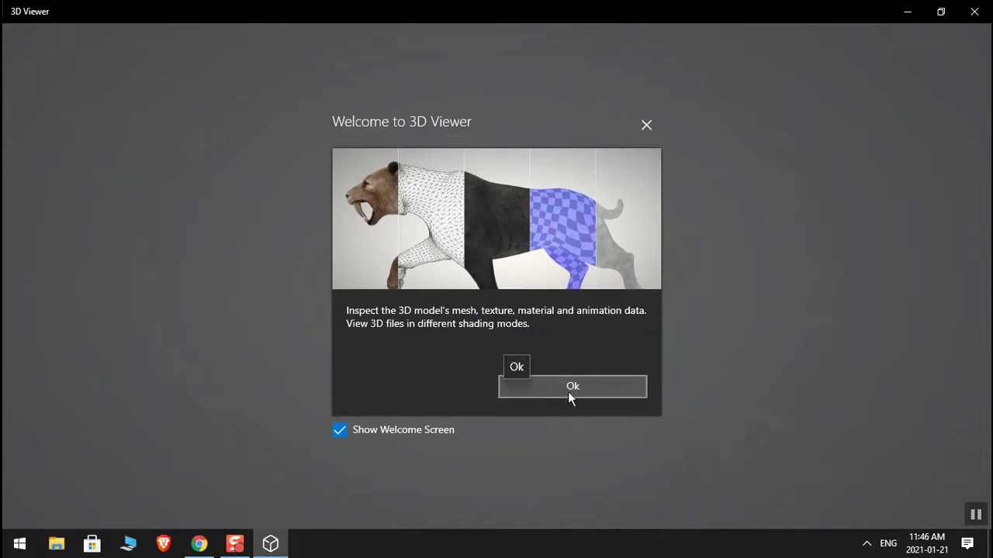
{"action": "left_click", "coordinate": [568, 392]}
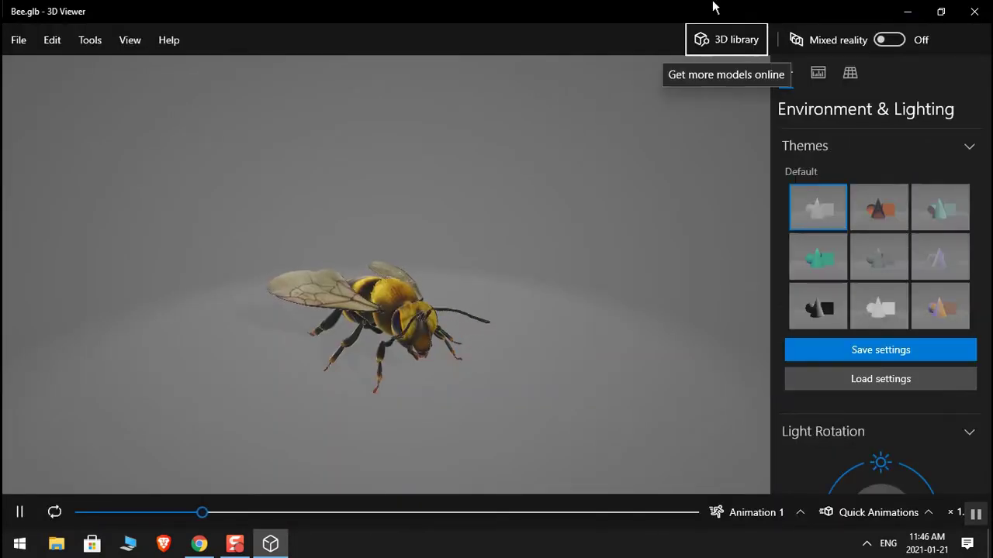
Step: Load the Unicorn from the 3D library's Get Started in Mixed Reality Viewer collection
{"action": "left_click", "coordinate": [712, 39]}
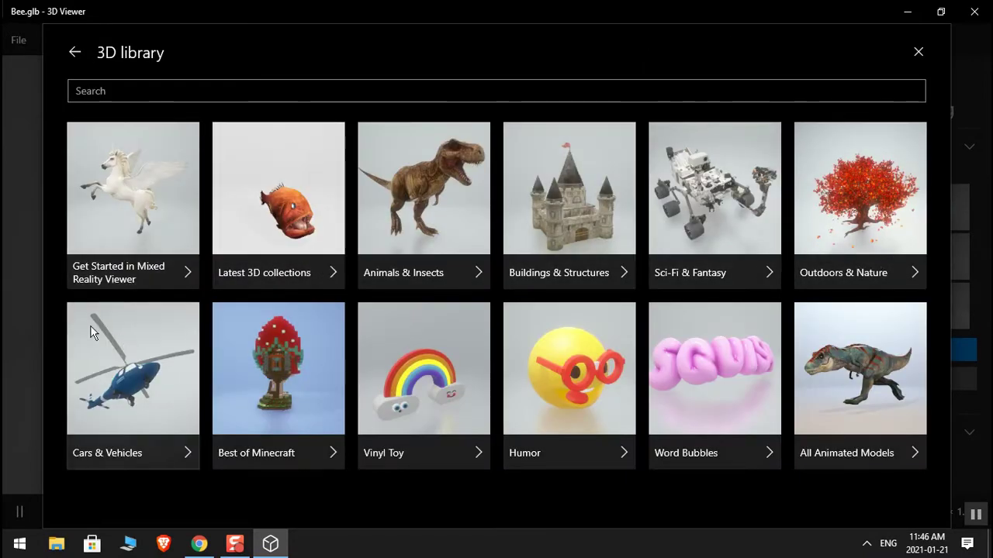
{"action": "left_click", "coordinate": [144, 181]}
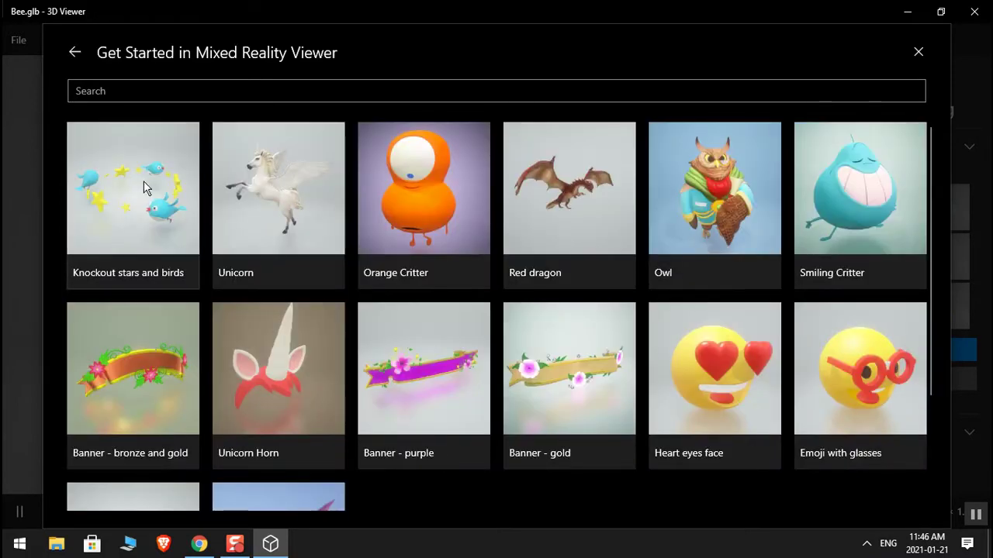
{"action": "left_click", "coordinate": [271, 187]}
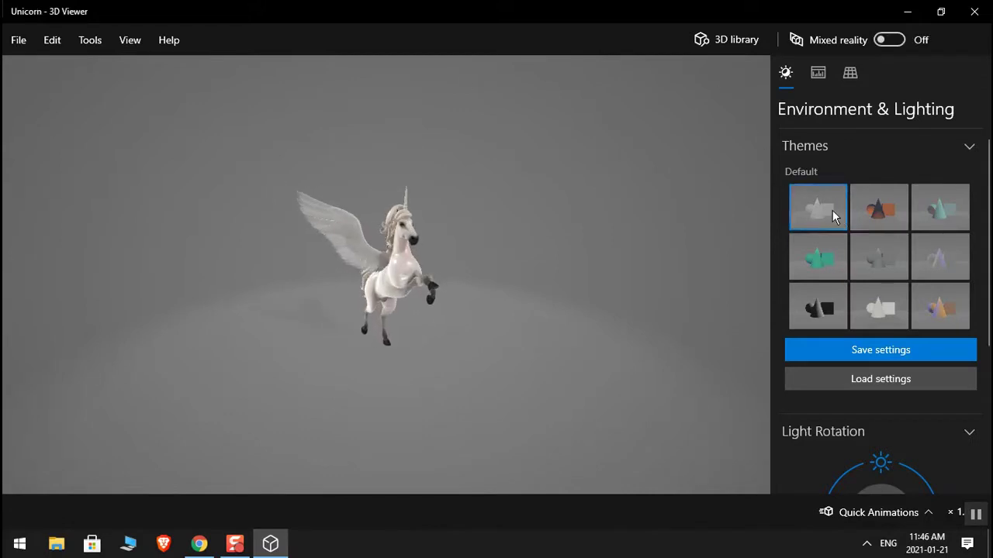
Step: Cycle through orange-and-blue, teal, dark grey and white lighting themes, ending on purple
{"action": "left_click", "coordinate": [888, 217]}
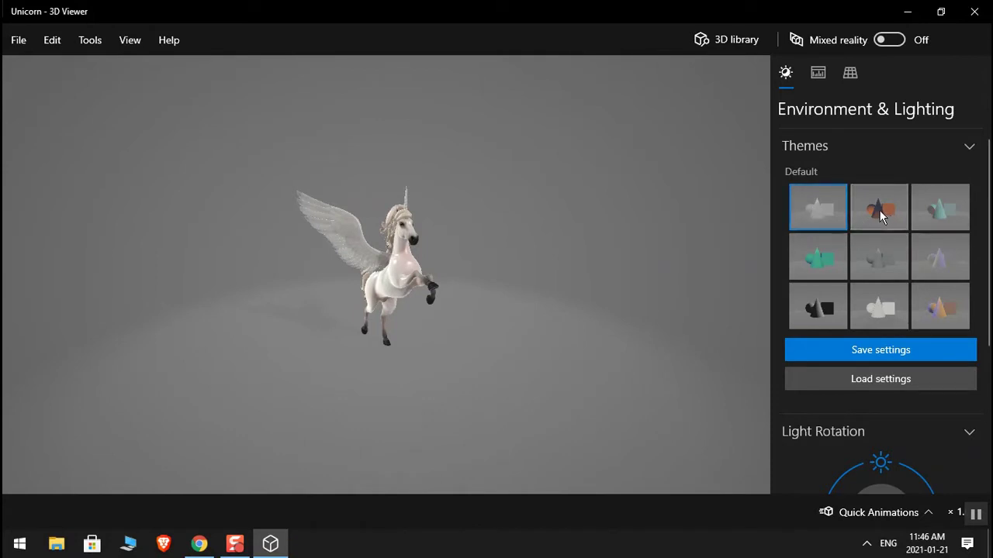
{"action": "left_click", "coordinate": [956, 218]}
{"action": "left_click", "coordinate": [948, 263]}
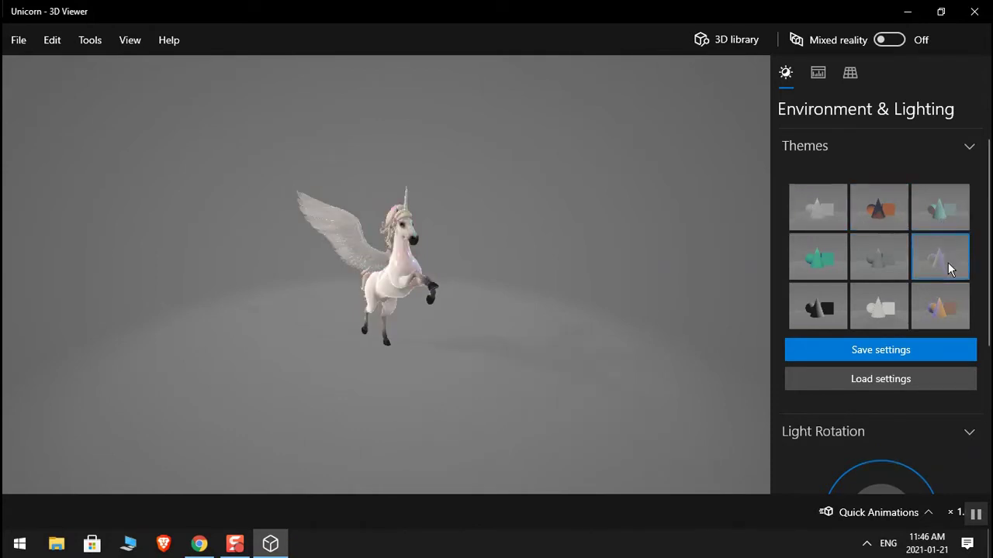
{"action": "left_click", "coordinate": [890, 255]}
{"action": "left_click", "coordinate": [814, 266]}
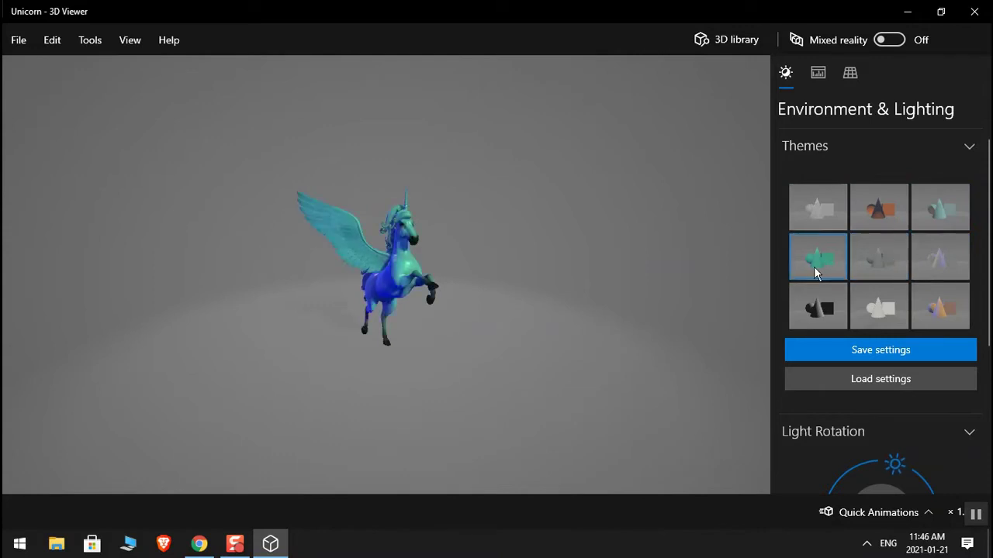
{"action": "left_click", "coordinate": [812, 309]}
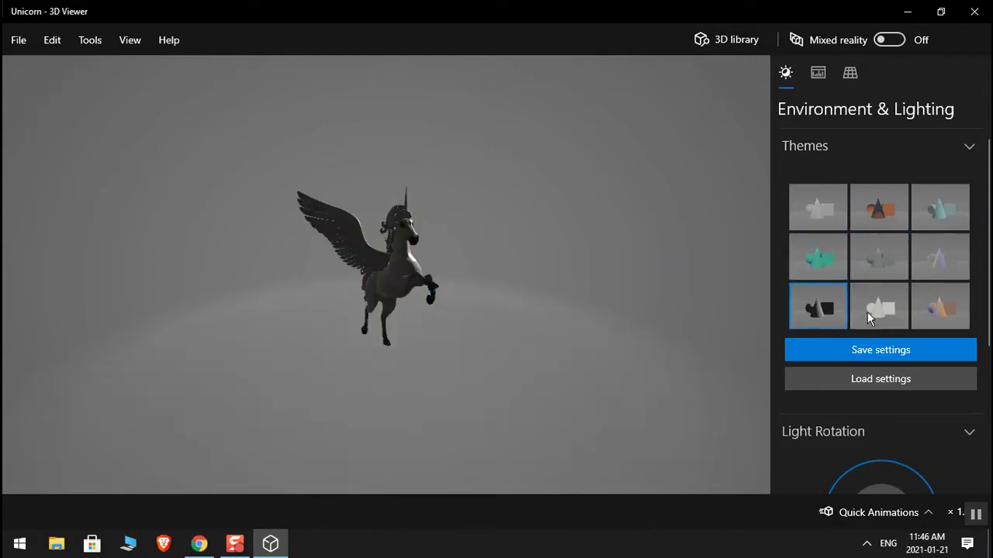
{"action": "left_click", "coordinate": [880, 316]}
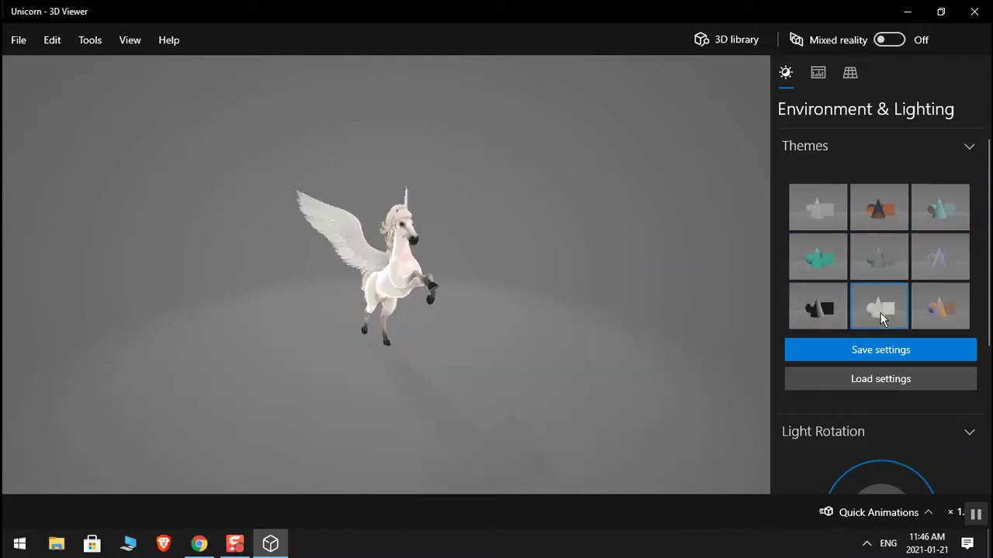
{"action": "left_click", "coordinate": [962, 318]}
{"action": "left_click", "coordinate": [947, 260]}
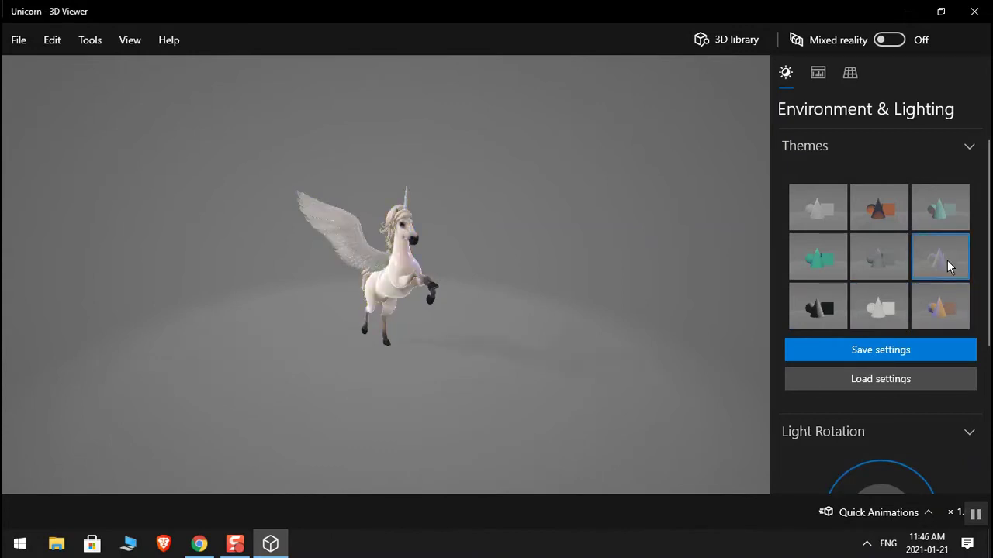
{"action": "left_click", "coordinate": [943, 309]}
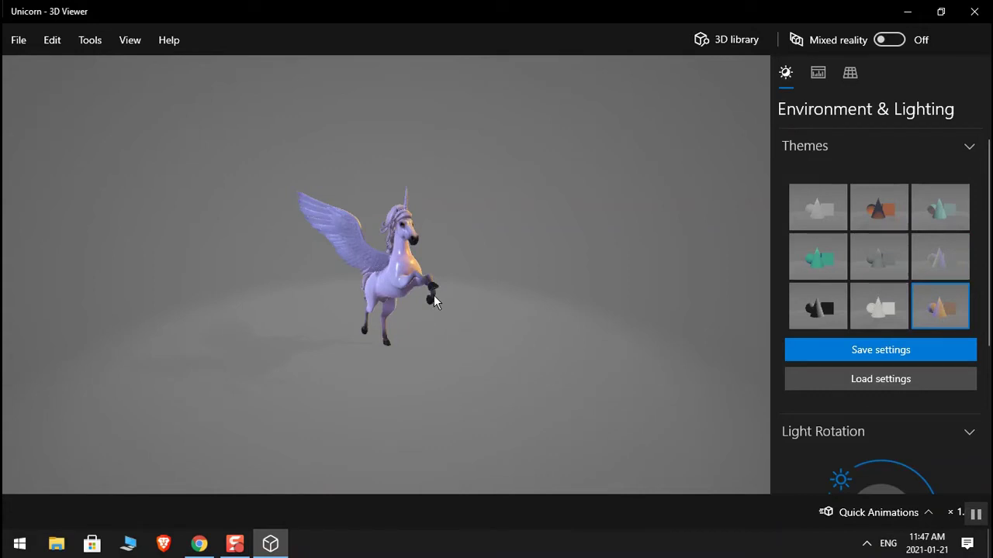
Step: Select the middle-right lighting theme and scroll the panel down to Light Rotation
{"action": "left_click", "coordinate": [944, 262]}
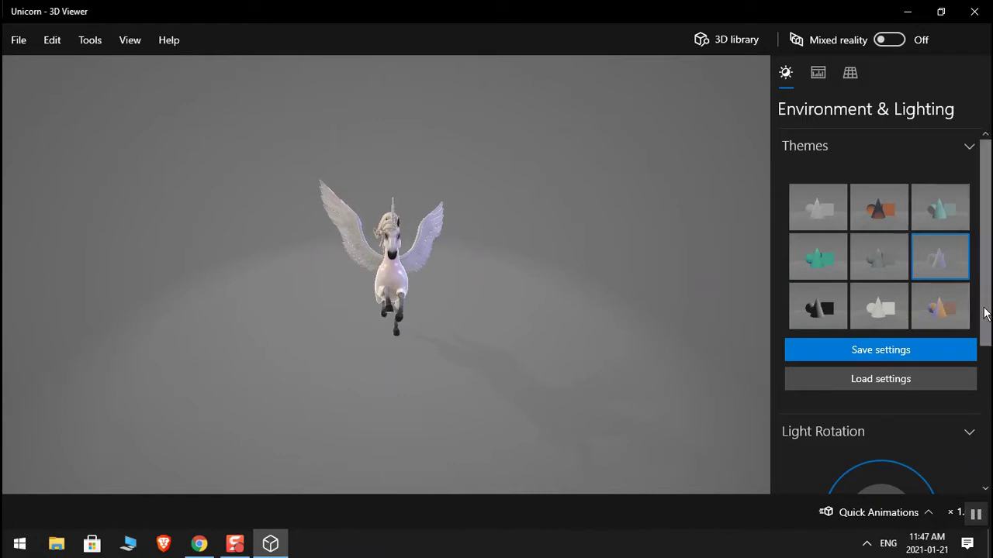
{"action": "left_click_drag", "start_coordinate": [985, 313], "coordinate": [990, 451]}
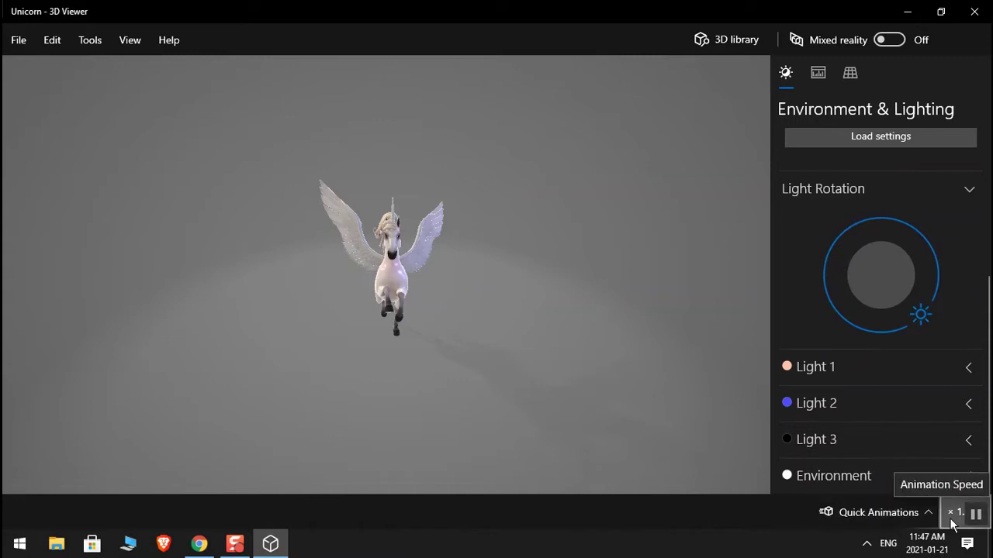
Step: Set the unicorn's animation speed to ×2.0
{"action": "left_click", "coordinate": [952, 523]}
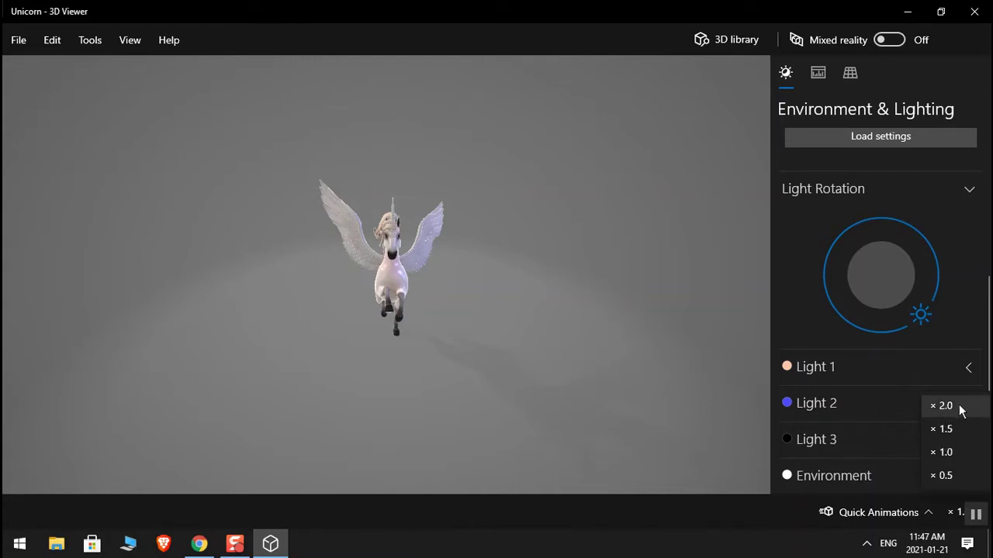
{"action": "left_click", "coordinate": [962, 411]}
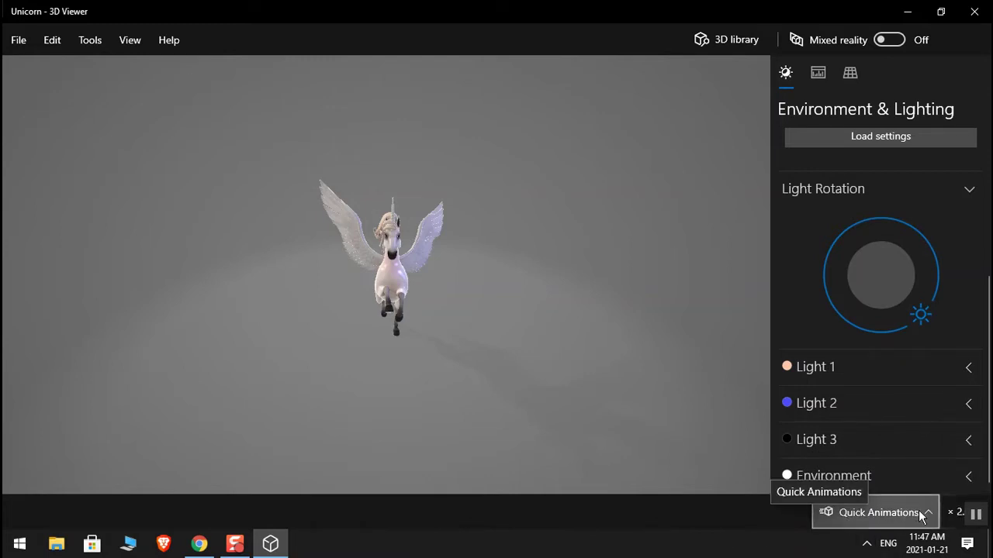
Step: Try the Turntable, Swing and Jump & Turn quick animations on the unicorn
{"action": "left_click", "coordinate": [929, 519]}
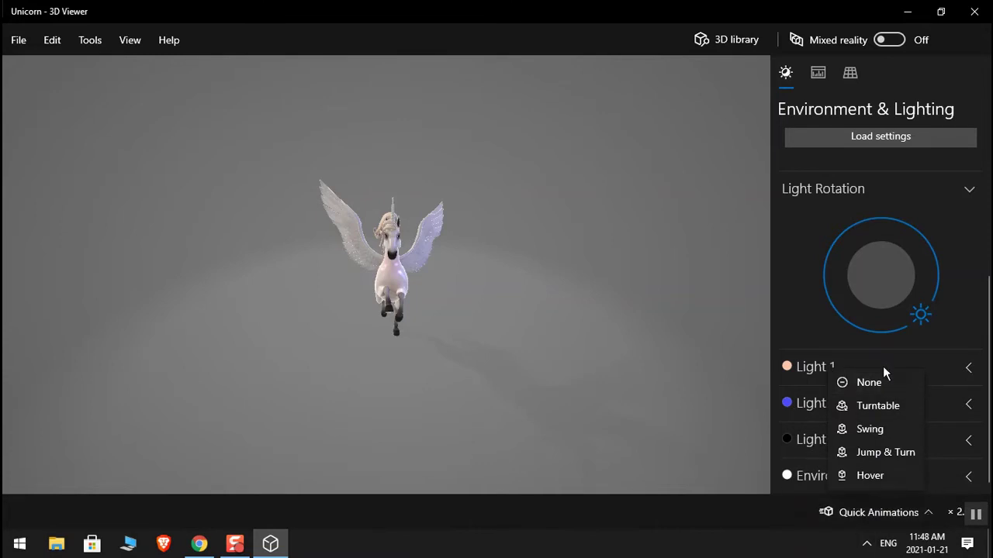
{"action": "left_click", "coordinate": [866, 405]}
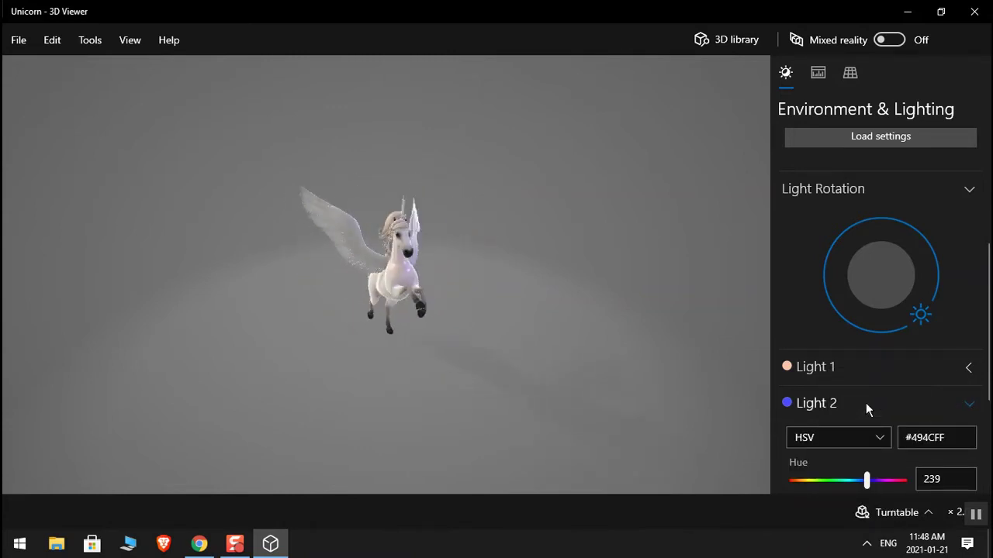
{"action": "left_click", "coordinate": [927, 506]}
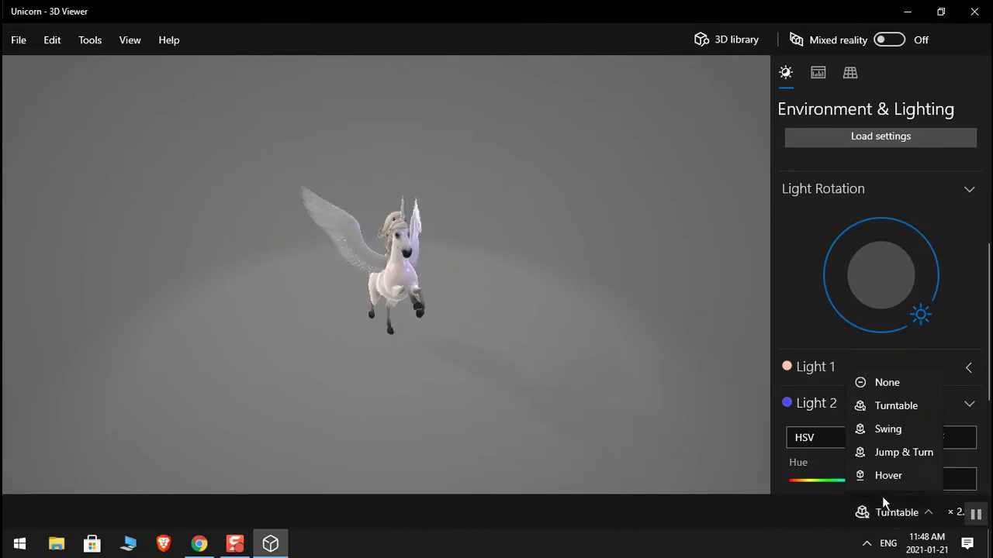
{"action": "left_click", "coordinate": [882, 429]}
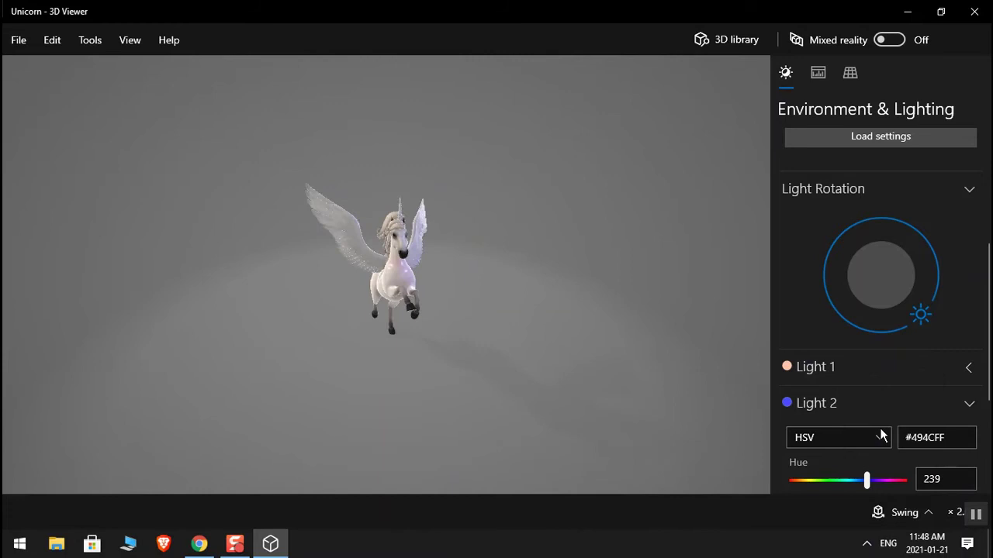
{"action": "left_click", "coordinate": [929, 514]}
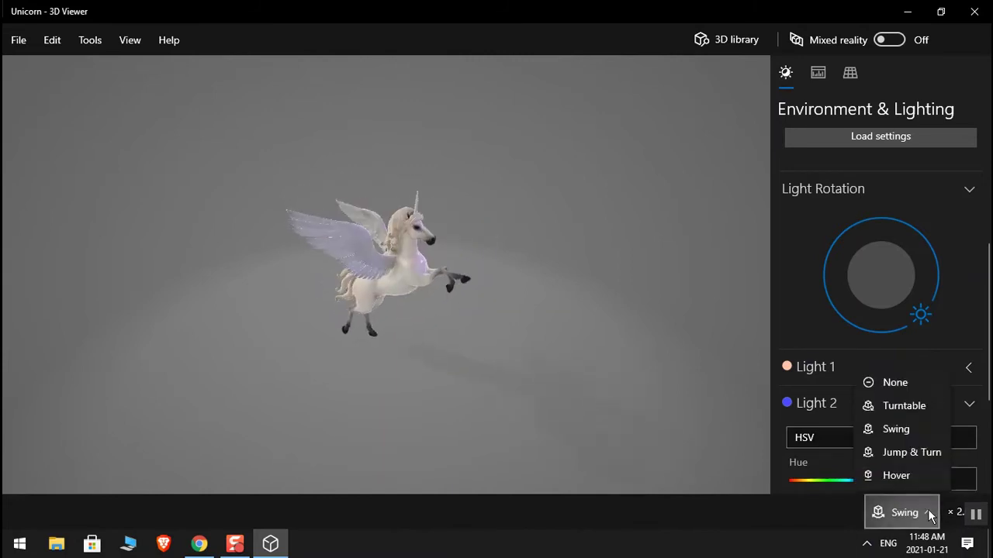
{"action": "left_click", "coordinate": [910, 452]}
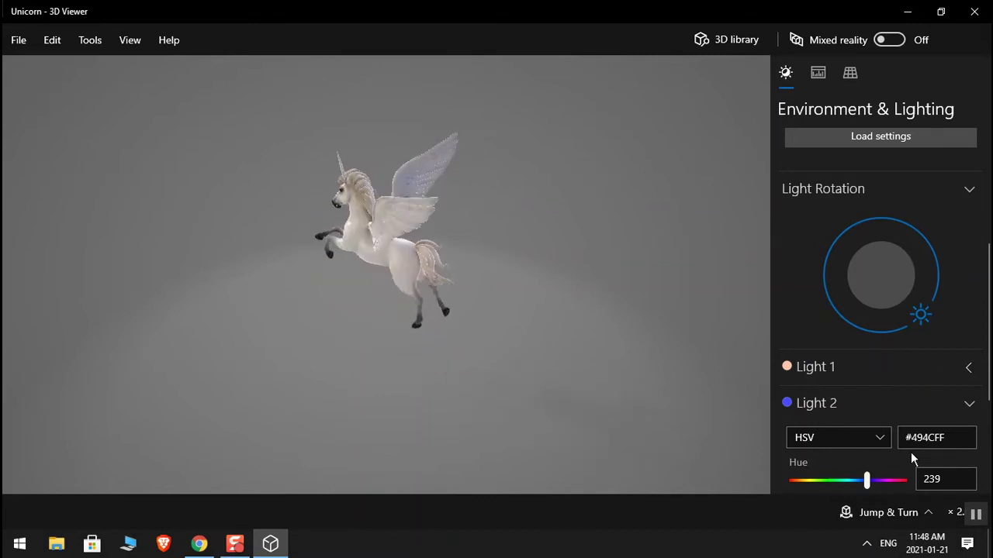
Step: Preview the Hover animation, then switch the unicorn back to Jump & Turn
{"action": "left_click", "coordinate": [926, 515]}
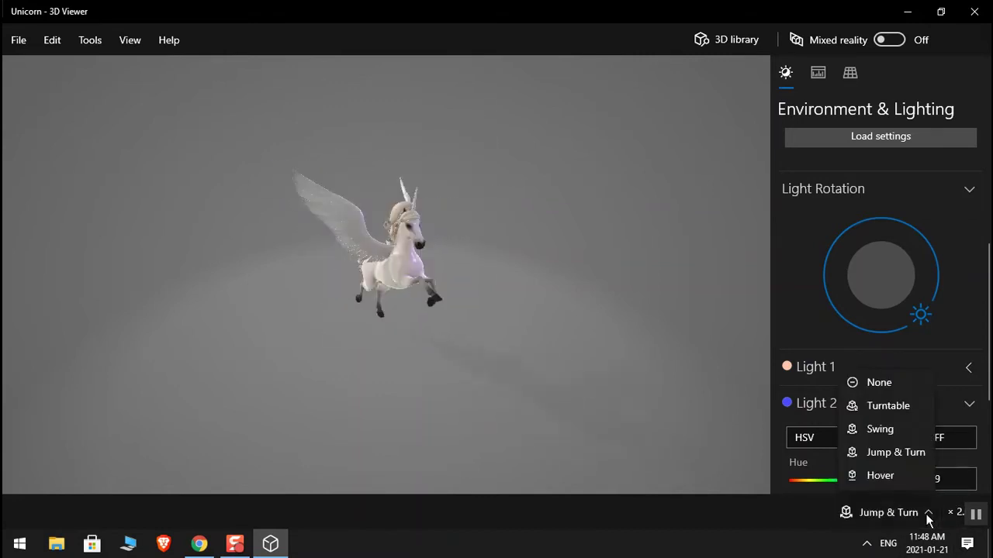
{"action": "left_click", "coordinate": [890, 477]}
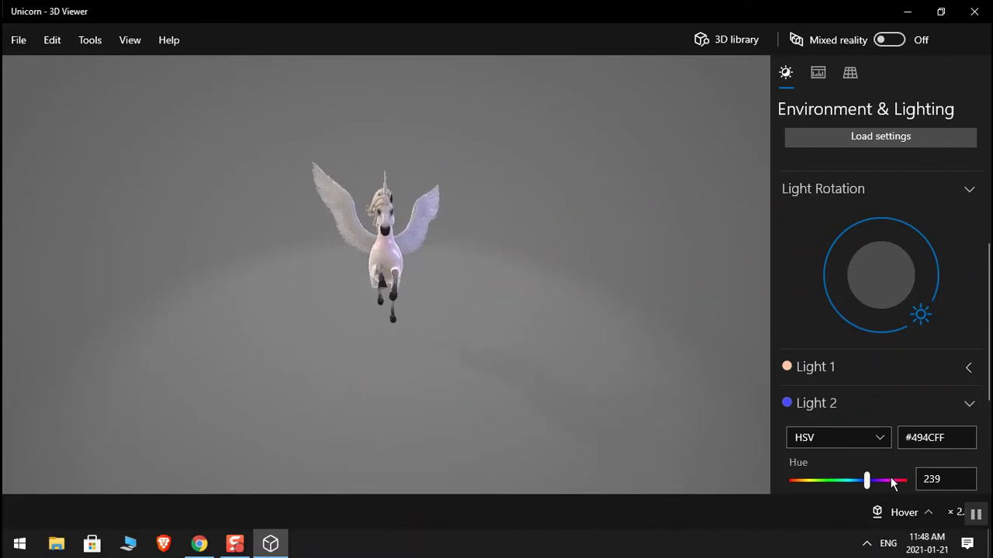
{"action": "left_click", "coordinate": [927, 510]}
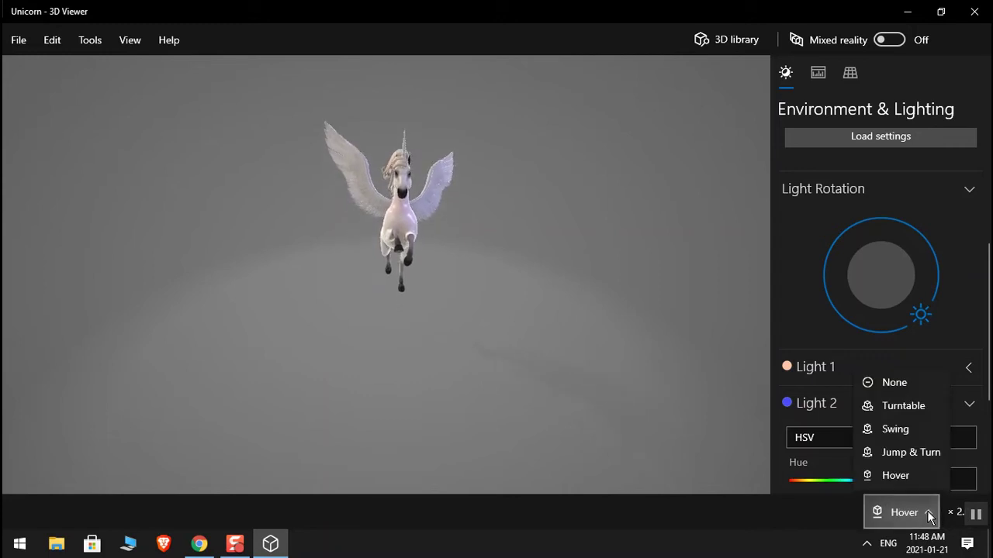
{"action": "left_click", "coordinate": [924, 452]}
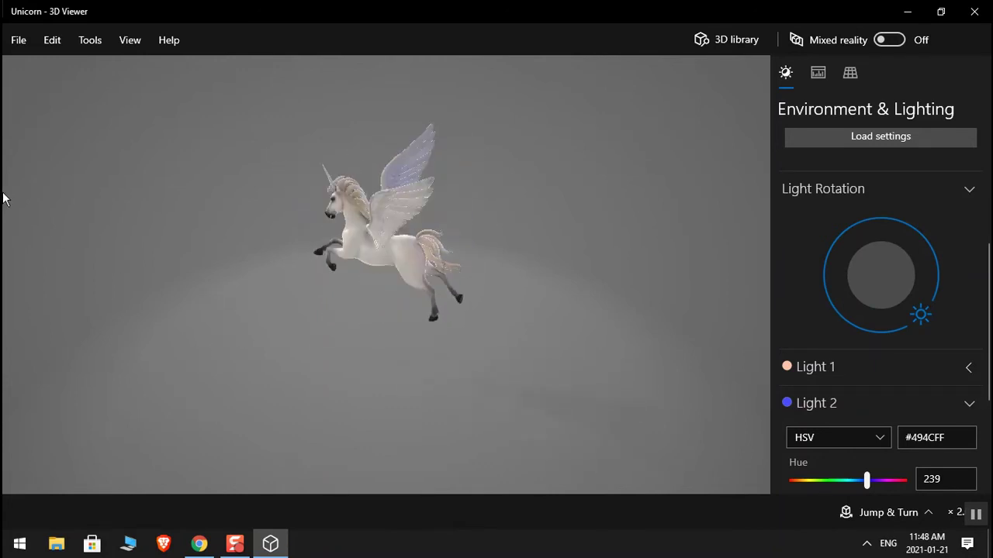
Step: Send the unicorn to Paint 3D via File > Open Paint 3D
{"action": "left_click", "coordinate": [16, 45]}
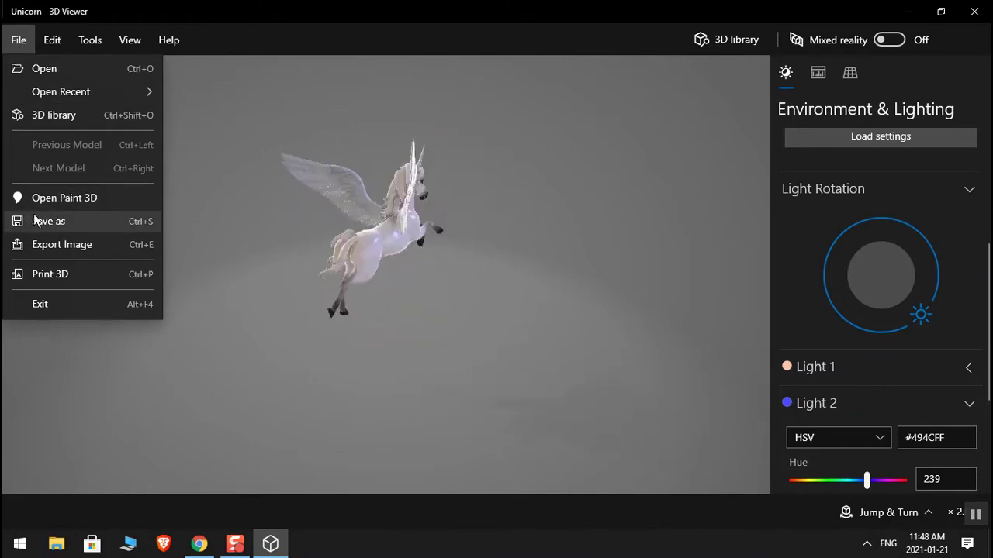
{"action": "left_click", "coordinate": [117, 196]}
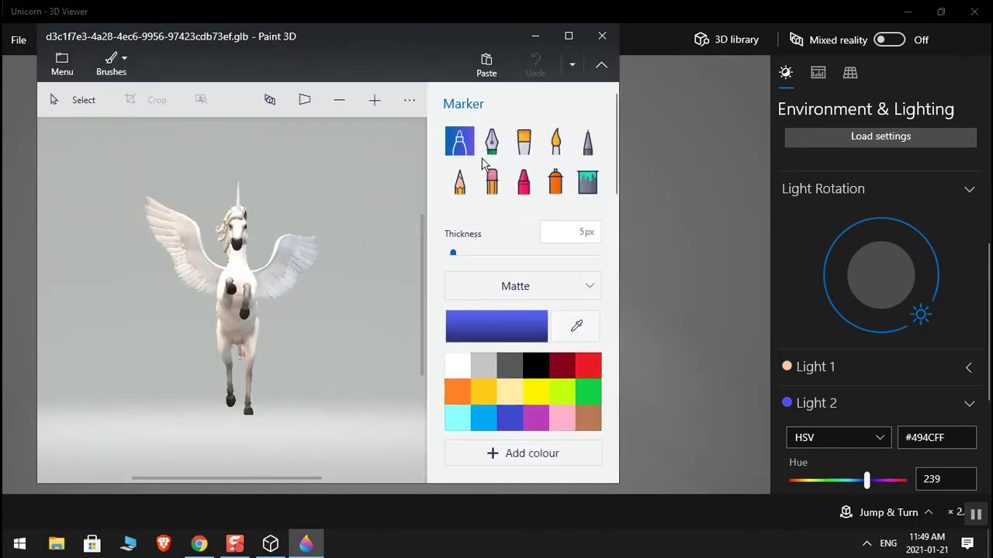
Step: Select the Watercolour brush with the Aqua colour swatch
{"action": "left_click", "coordinate": [562, 148]}
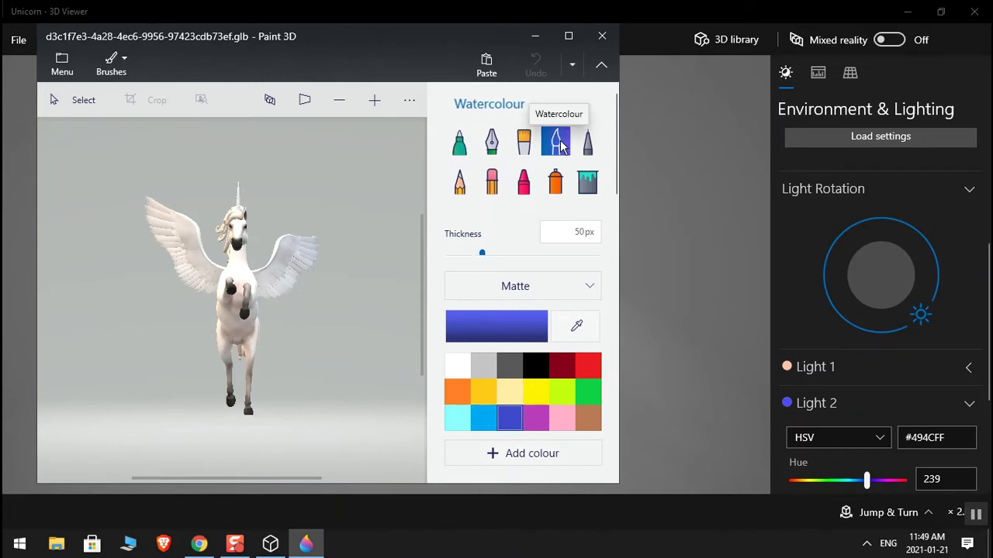
{"action": "left_click", "coordinate": [458, 419]}
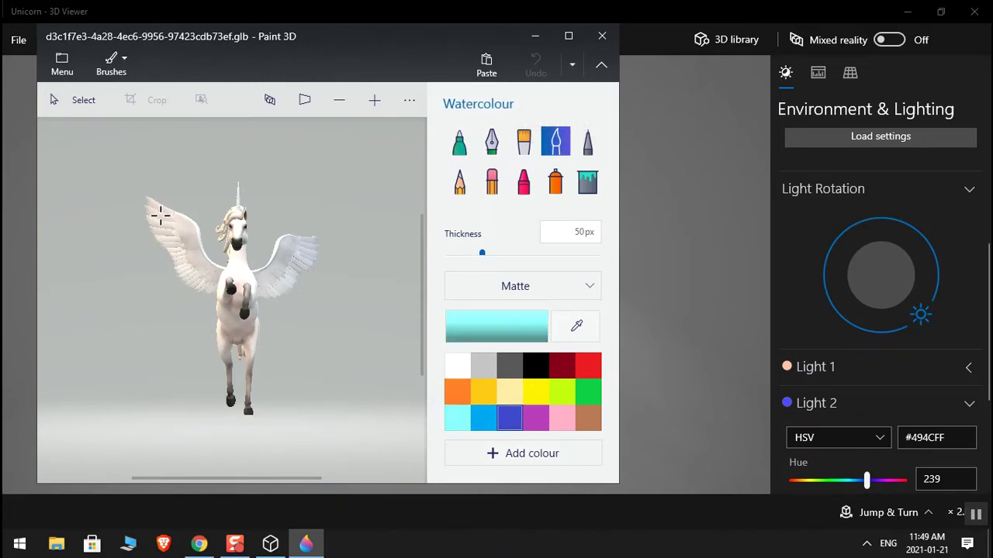
Step: Paint the unicorn's left wing aqua with several watercolour strokes
{"action": "left_click_drag", "start_coordinate": [161, 214], "coordinate": [201, 286]}
{"action": "left_click_drag", "start_coordinate": [159, 225], "coordinate": [197, 286]}
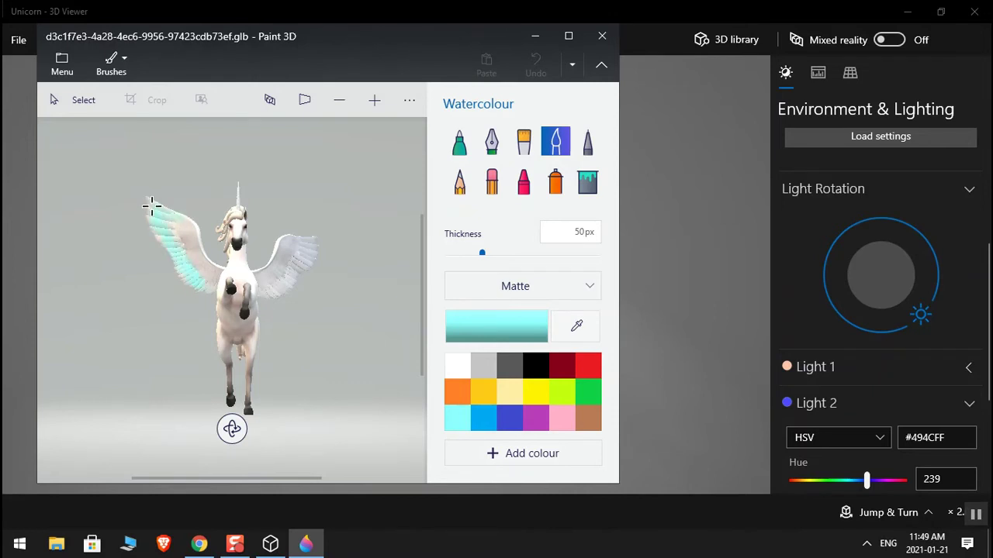
{"action": "left_click_drag", "start_coordinate": [151, 204], "coordinate": [195, 279]}
{"action": "left_click_drag", "start_coordinate": [155, 222], "coordinate": [194, 276]}
{"action": "left_click_drag", "start_coordinate": [152, 203], "coordinate": [207, 279]}
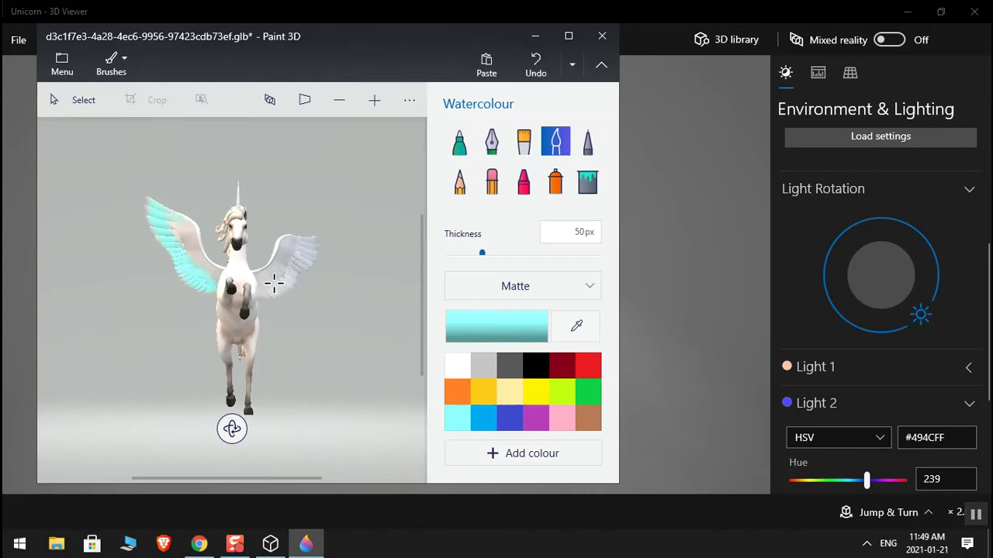
Step: Paint the right wing and the lower front legs and hooves aqua
{"action": "left_click_drag", "start_coordinate": [291, 278], "coordinate": [272, 288]}
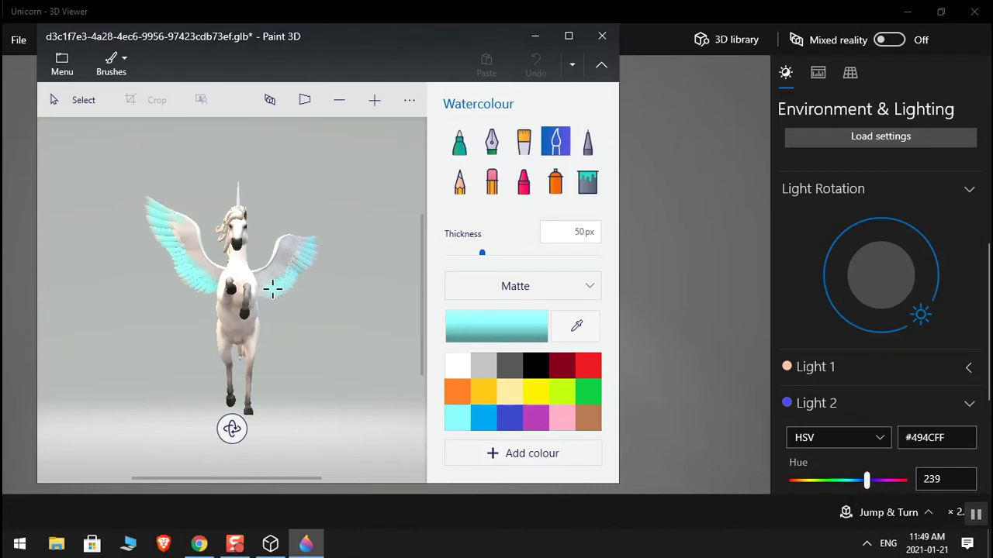
{"action": "mouse_move", "coordinate": [305, 246]}
{"action": "left_mouse_down"}
{"action": "mouse_move", "coordinate": [303, 266]}
{"action": "mouse_move", "coordinate": [264, 287]}
{"action": "left_mouse_up"}
{"action": "mouse_move", "coordinate": [298, 257]}
{"action": "left_mouse_down"}
{"action": "mouse_move", "coordinate": [305, 241]}
{"action": "mouse_move", "coordinate": [265, 290]}
{"action": "mouse_move", "coordinate": [303, 248]}
{"action": "left_mouse_up"}
{"action": "mouse_move", "coordinate": [223, 361]}
{"action": "left_mouse_down"}
{"action": "mouse_move", "coordinate": [230, 399]}
{"action": "mouse_move", "coordinate": [229, 364]}
{"action": "mouse_move", "coordinate": [231, 397]}
{"action": "mouse_move", "coordinate": [230, 376]}
{"action": "mouse_move", "coordinate": [250, 372]}
{"action": "mouse_move", "coordinate": [246, 404]}
{"action": "left_mouse_up"}
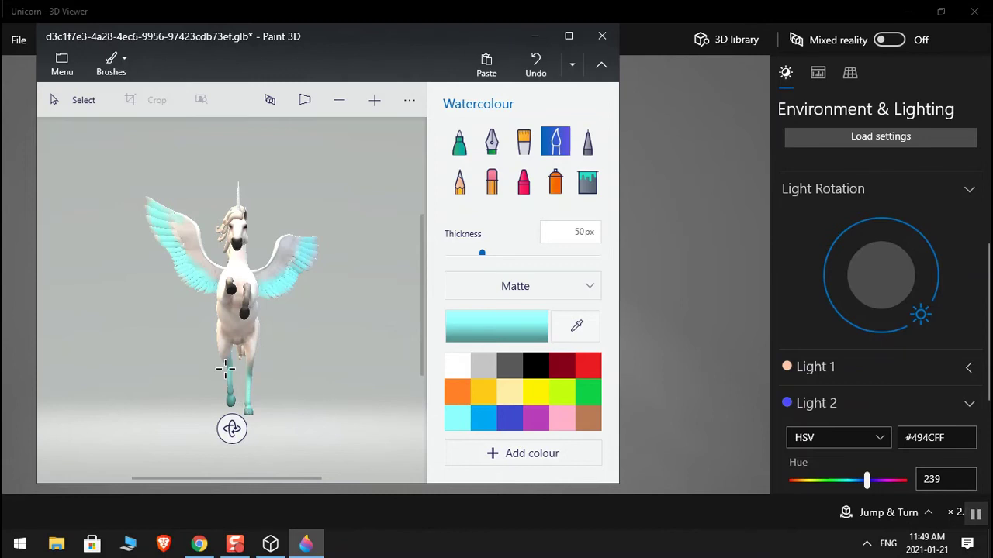
{"action": "mouse_move", "coordinate": [229, 371]}
{"action": "left_mouse_down"}
{"action": "mouse_move", "coordinate": [235, 405]}
{"action": "mouse_move", "coordinate": [231, 366]}
{"action": "left_mouse_up"}
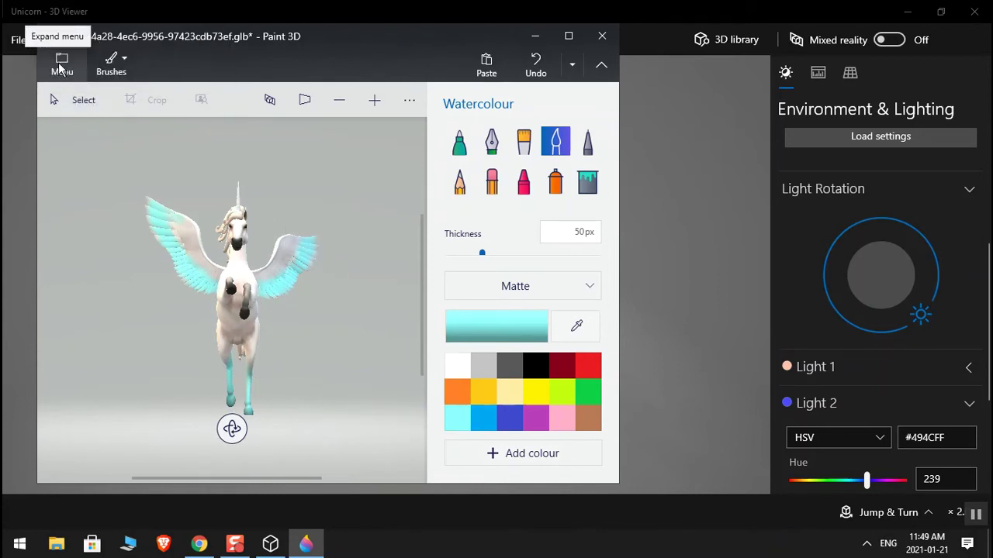
Step: Choose Save as > Video with MP4 type and continue to the Save As dialog
{"action": "left_click", "coordinate": [60, 68]}
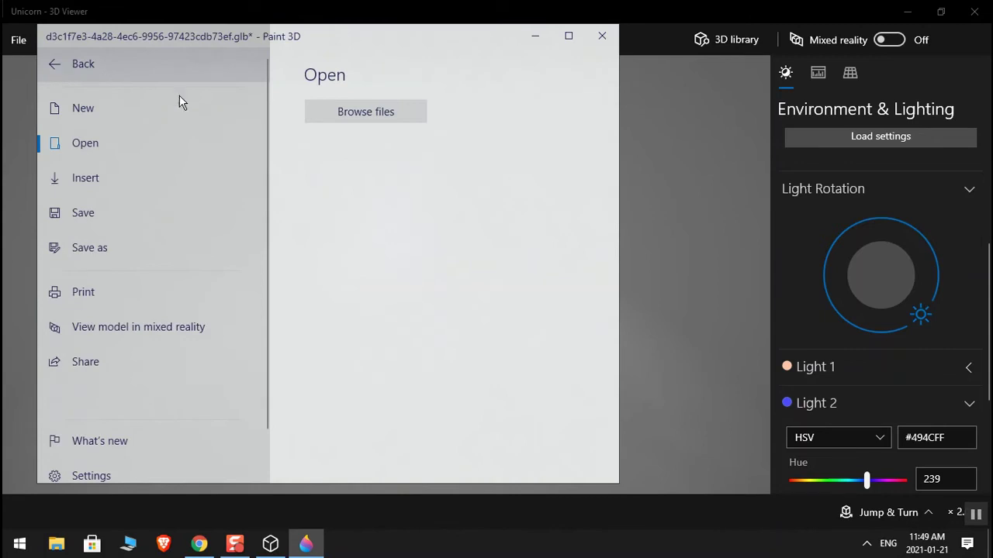
{"action": "left_click", "coordinate": [126, 246]}
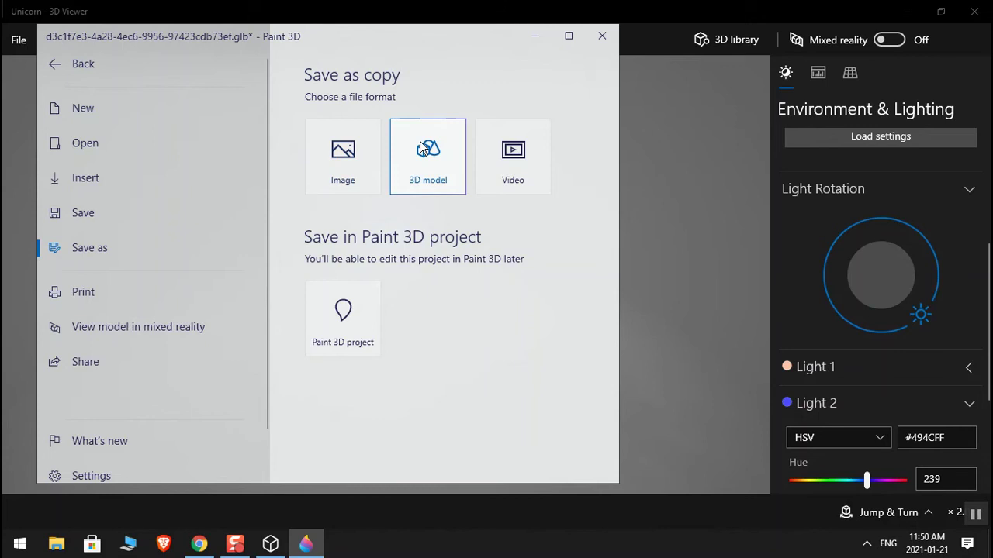
{"action": "left_click", "coordinate": [540, 151]}
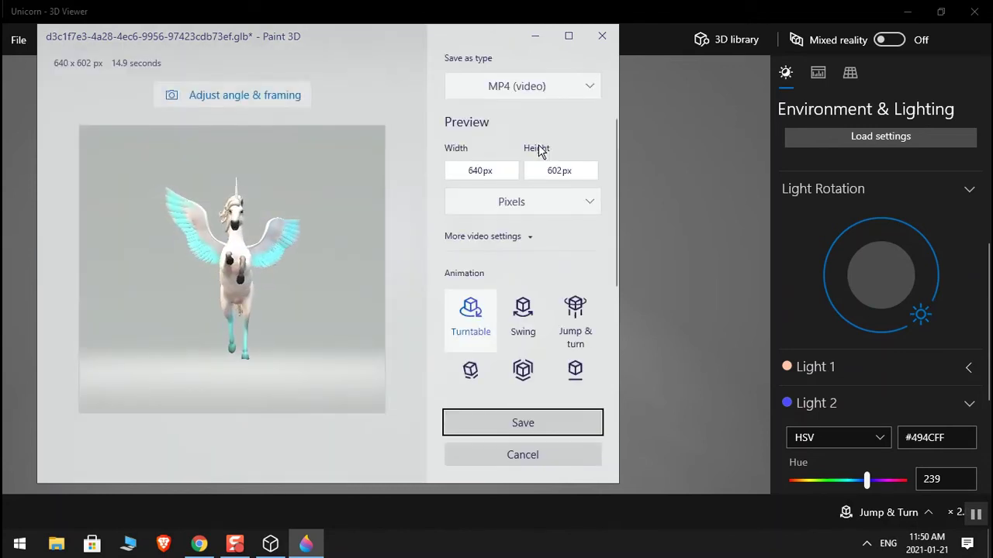
{"action": "left_click", "coordinate": [560, 424]}
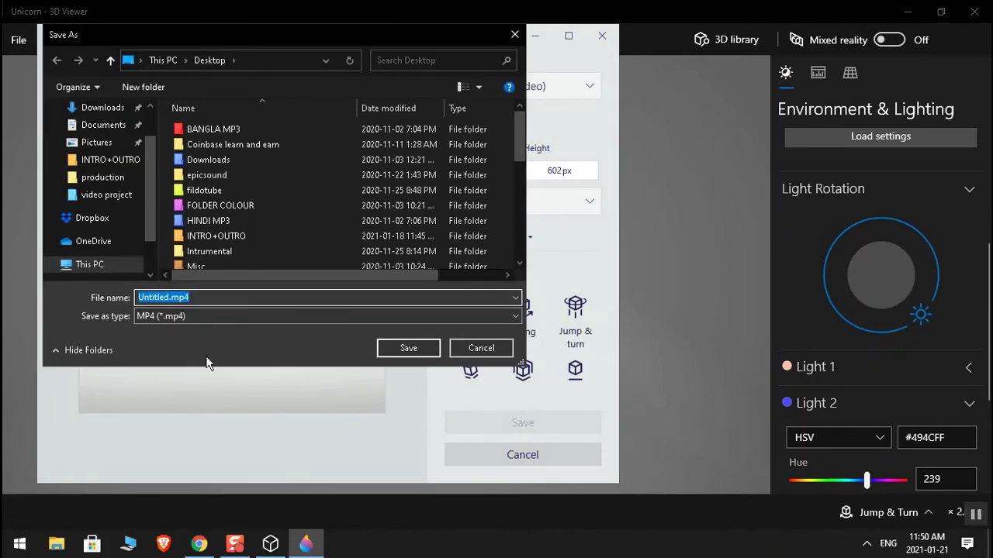
Step: Save the unicorn video to the Desktop as Untitled.11mp4
{"action": "left_click", "coordinate": [217, 296]}
{"action": "type", "text": "11"}
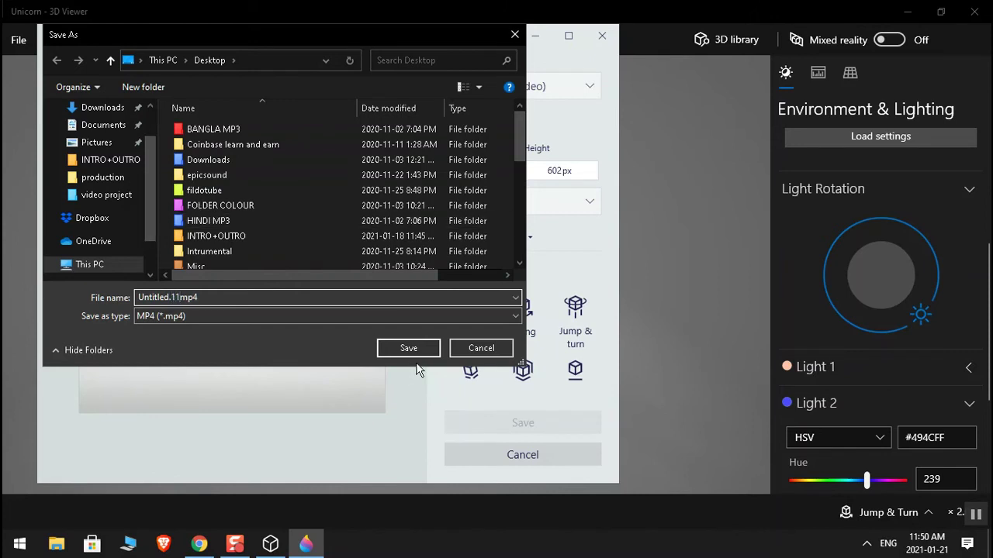
{"action": "left_click", "coordinate": [416, 352]}
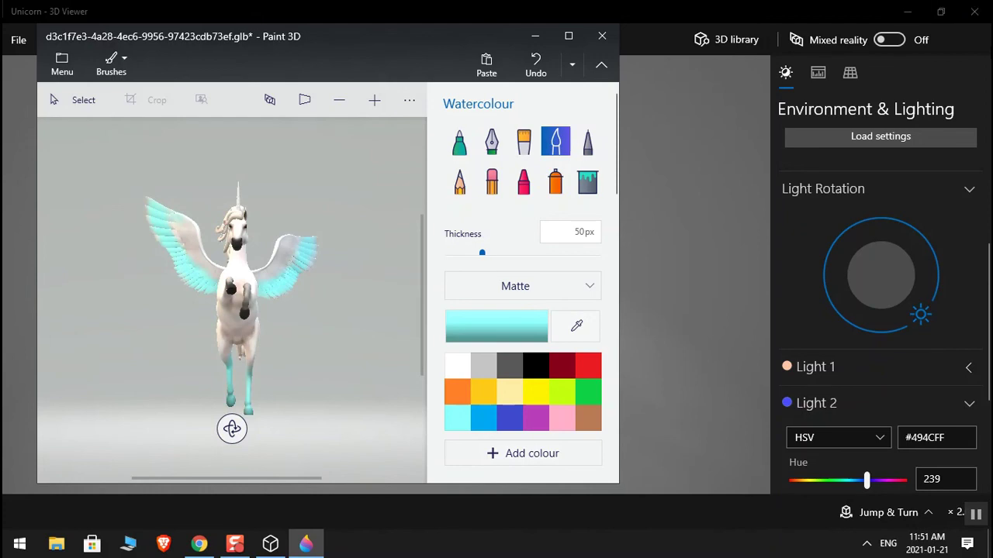
Step: Close 3D Viewer, then quit Paint 3D choosing Don't save for the painted unicorn
{"action": "left_click", "coordinate": [975, 13]}
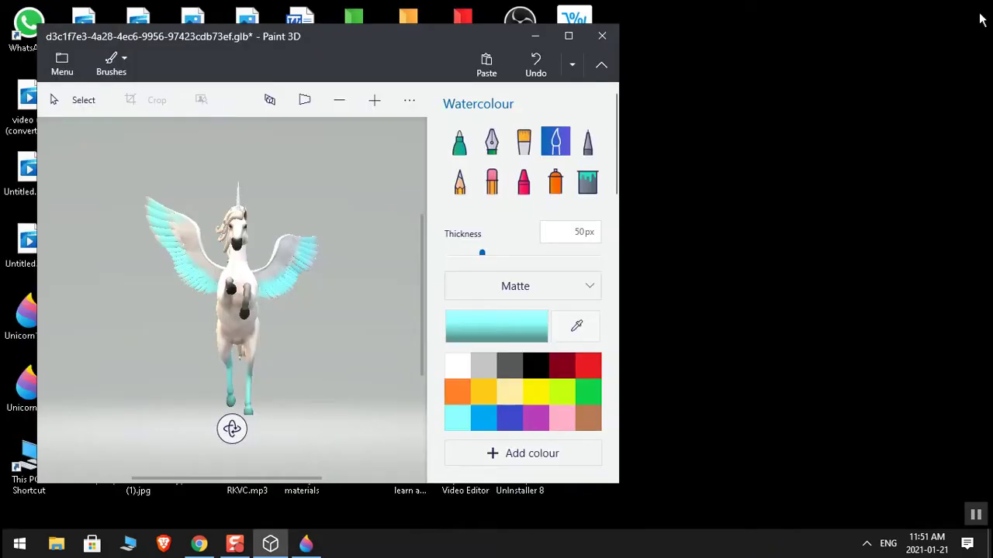
{"action": "left_click", "coordinate": [611, 40]}
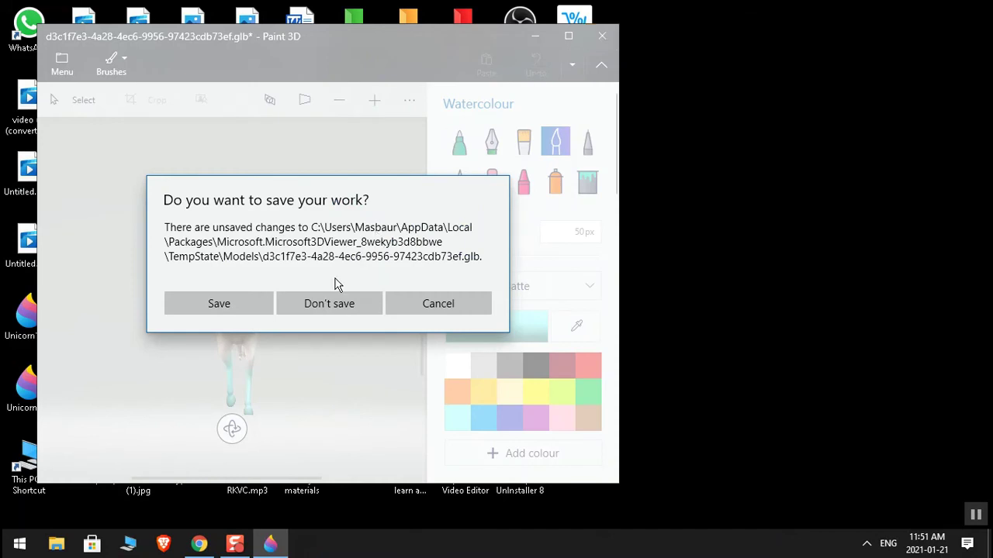
{"action": "left_click", "coordinate": [450, 307]}
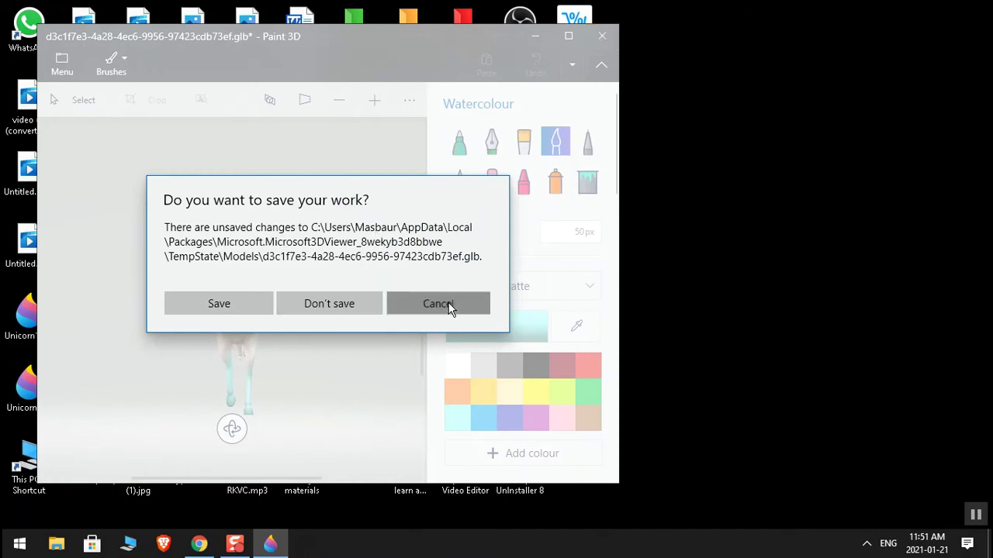
{"action": "left_click", "coordinate": [608, 40]}
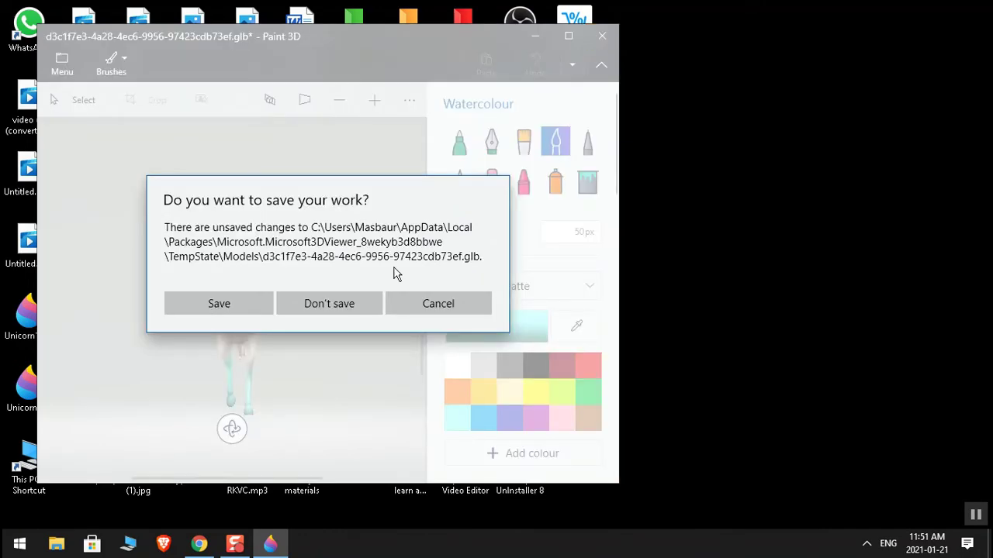
{"action": "left_click", "coordinate": [347, 304]}
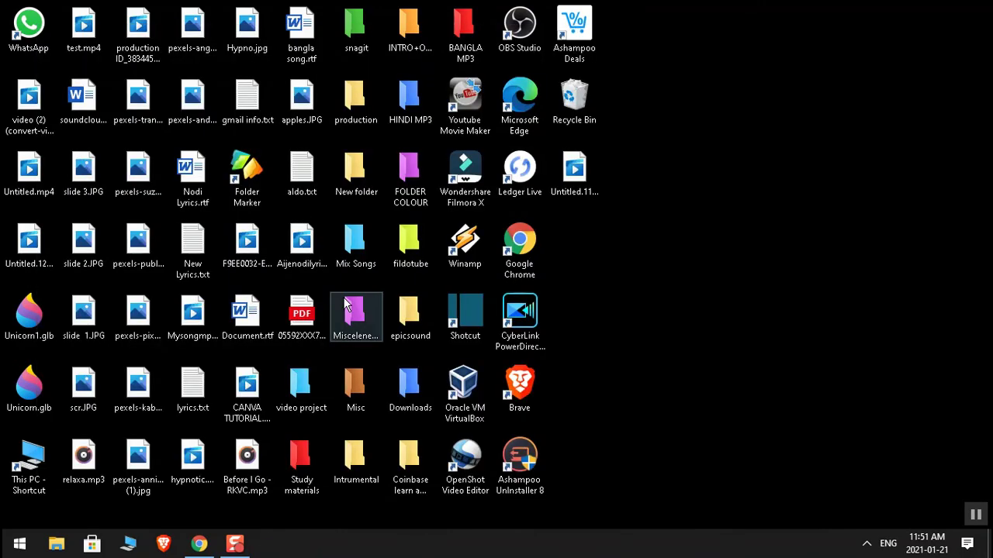